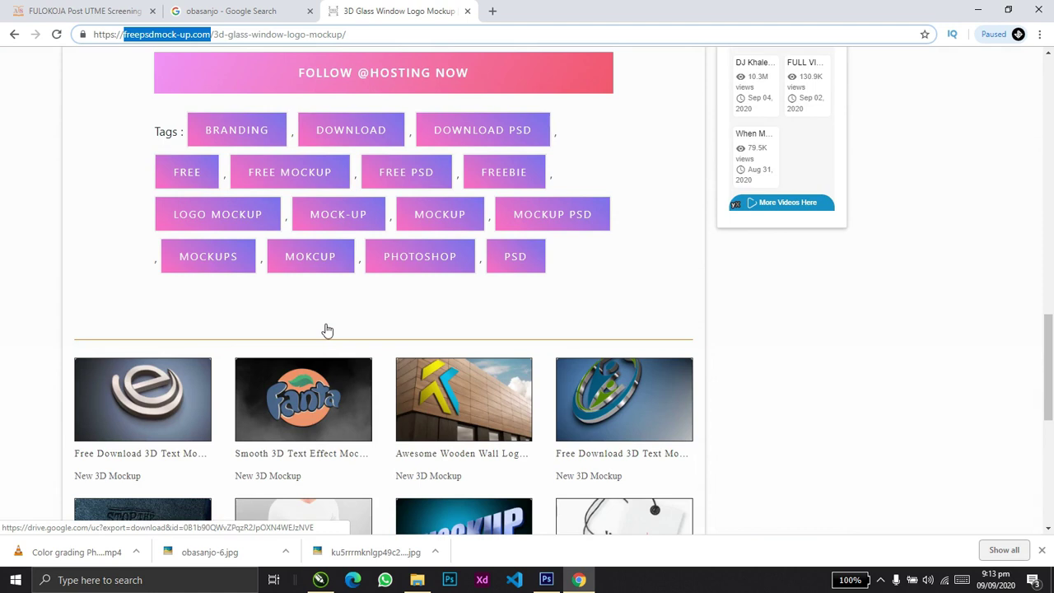
Browse the 3D Glass Window Logo Mockup page on freepsdmock-up.com and start the mockup's direct download
scroll(327, 330, down, 3)
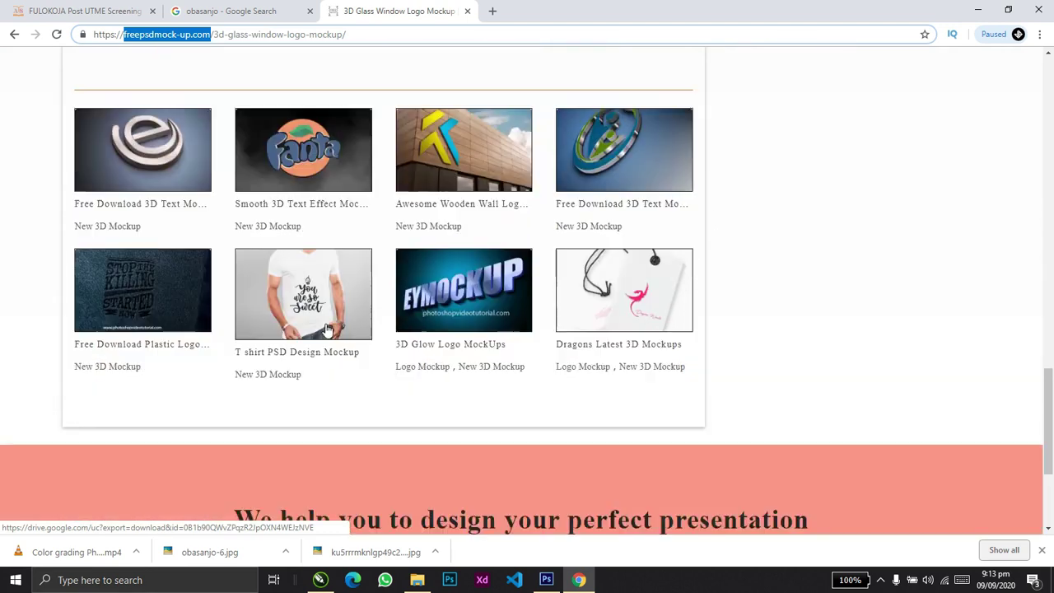
scroll(350, 313, up, 2)
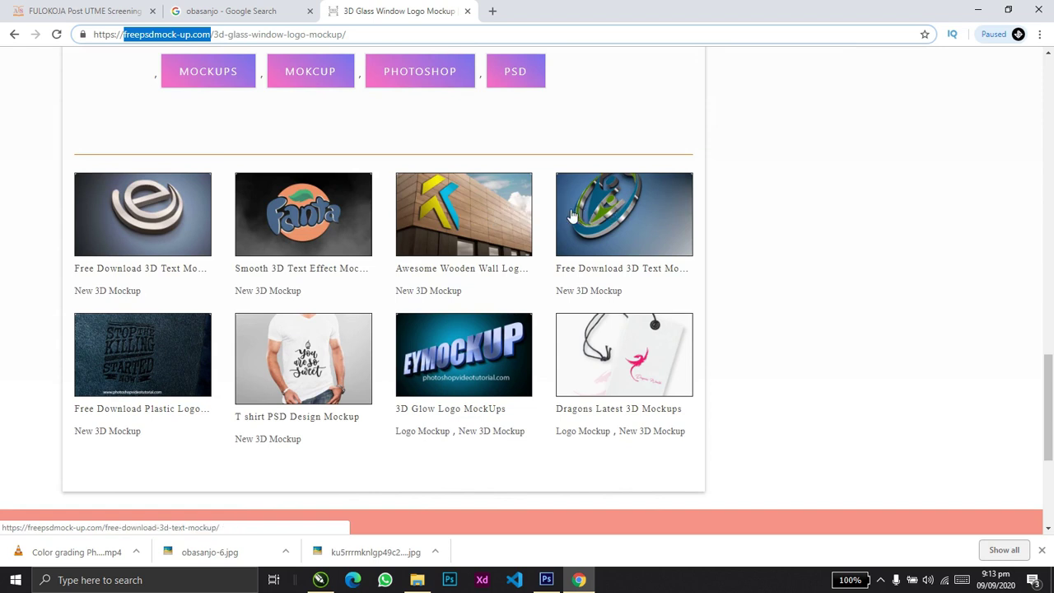
scroll(668, 223, down, 3)
scroll(669, 220, up, 6)
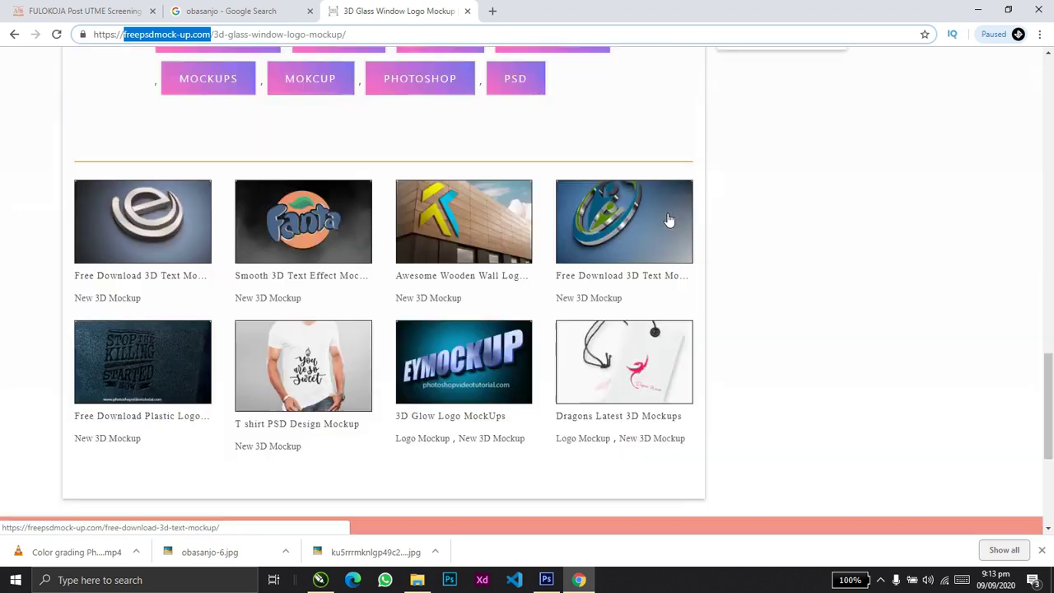
scroll(517, 126, up, 2)
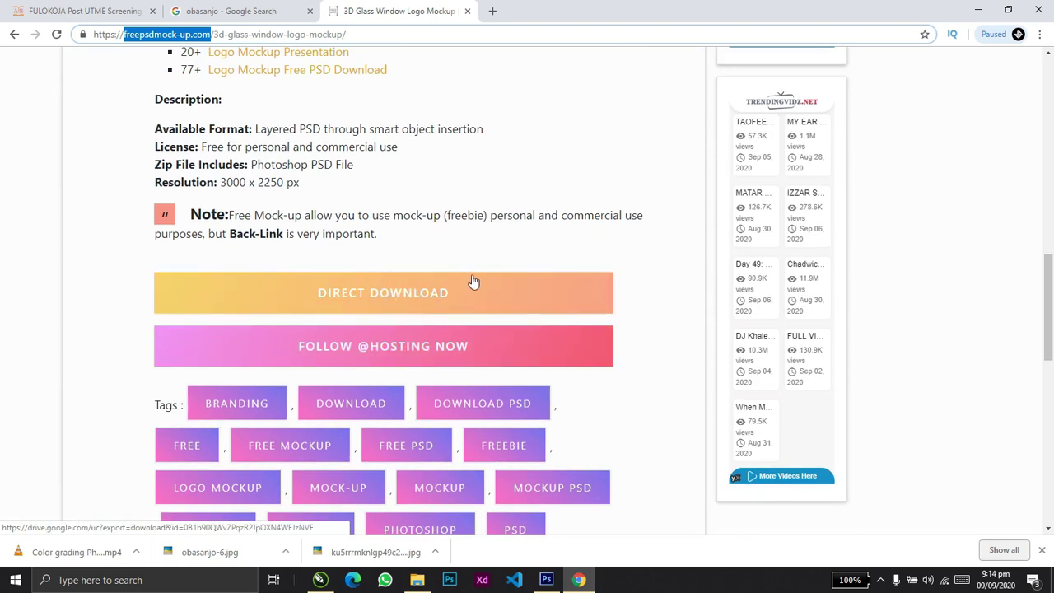
click(351, 300)
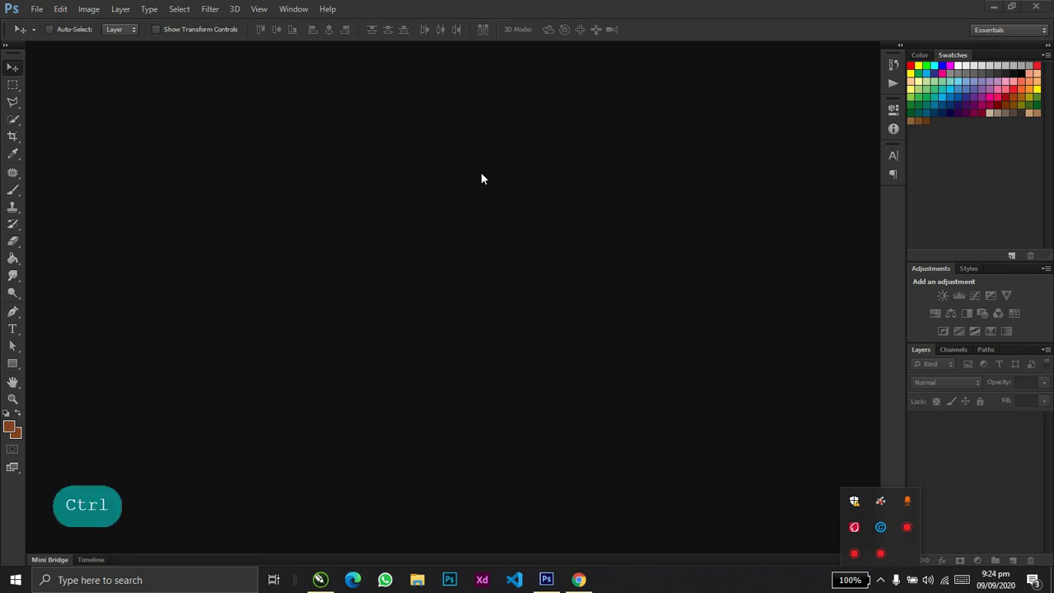
Switch to Photoshop and open 3d glass window logo mockup.psd from the 3d glass window logo mockup folder
key(ctrl+o)
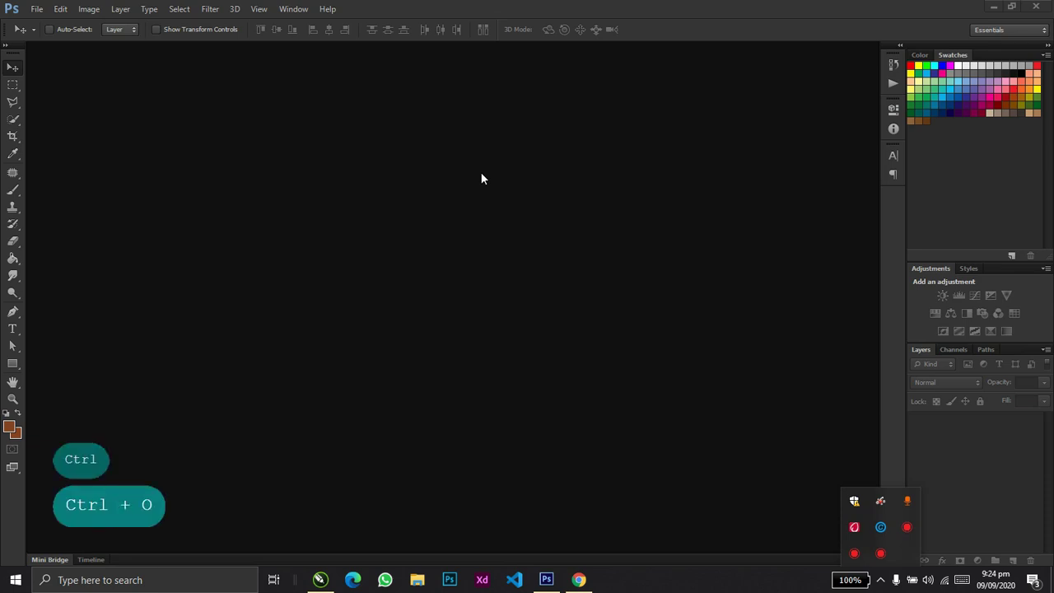
click(36, 9)
click(48, 32)
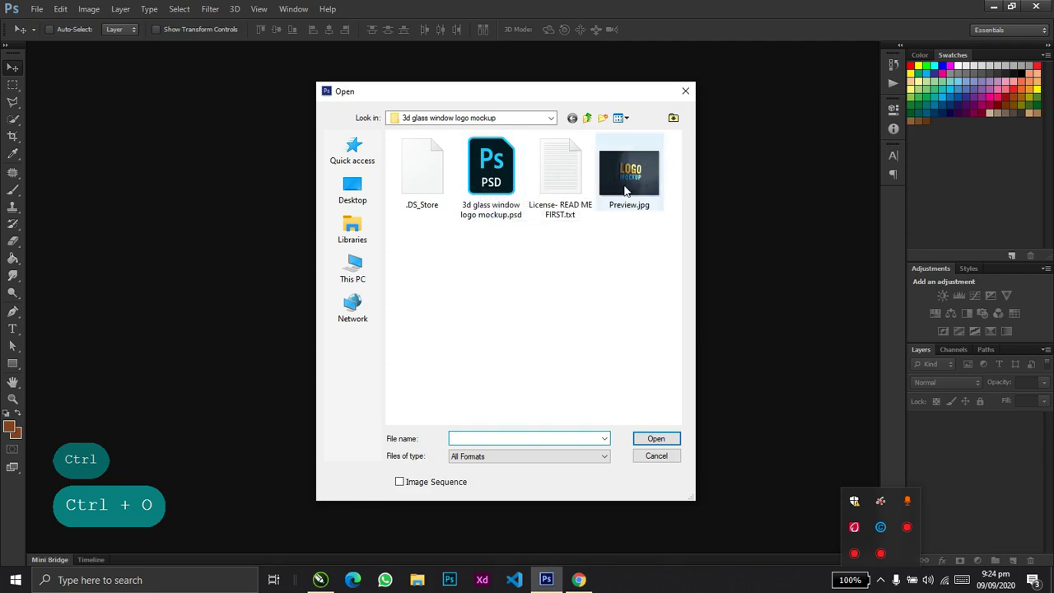
click(502, 168)
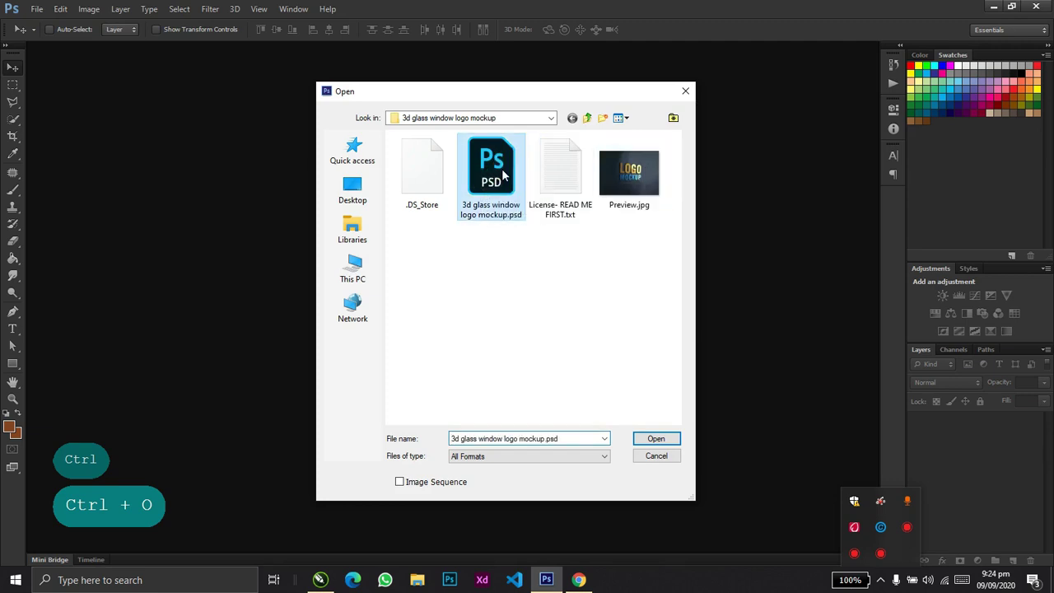
click(656, 439)
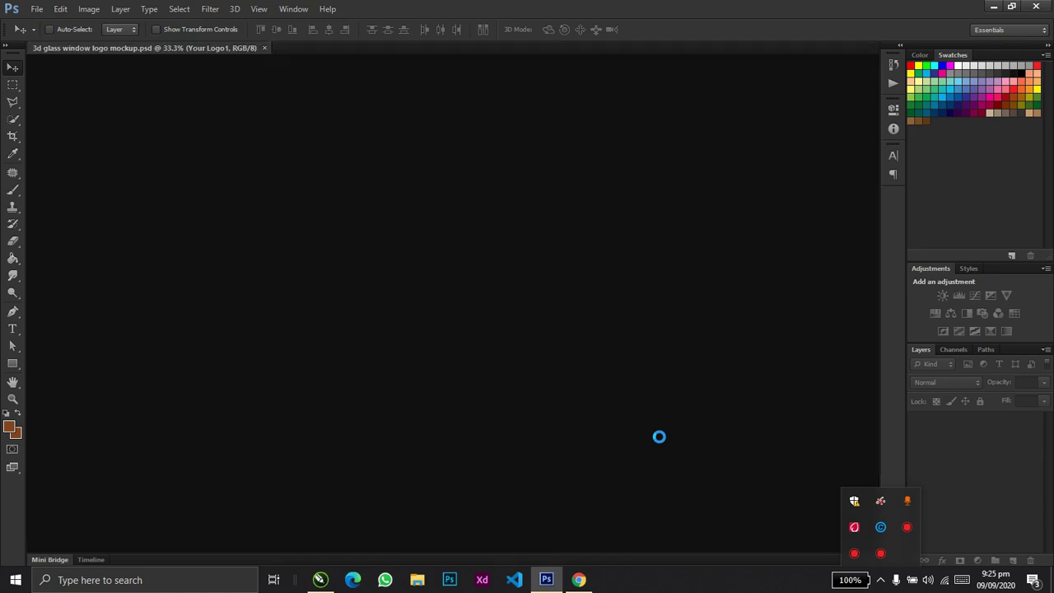
Open the contents of the Your Logo1 smart object for editing
click(942, 424)
double_click(942, 425)
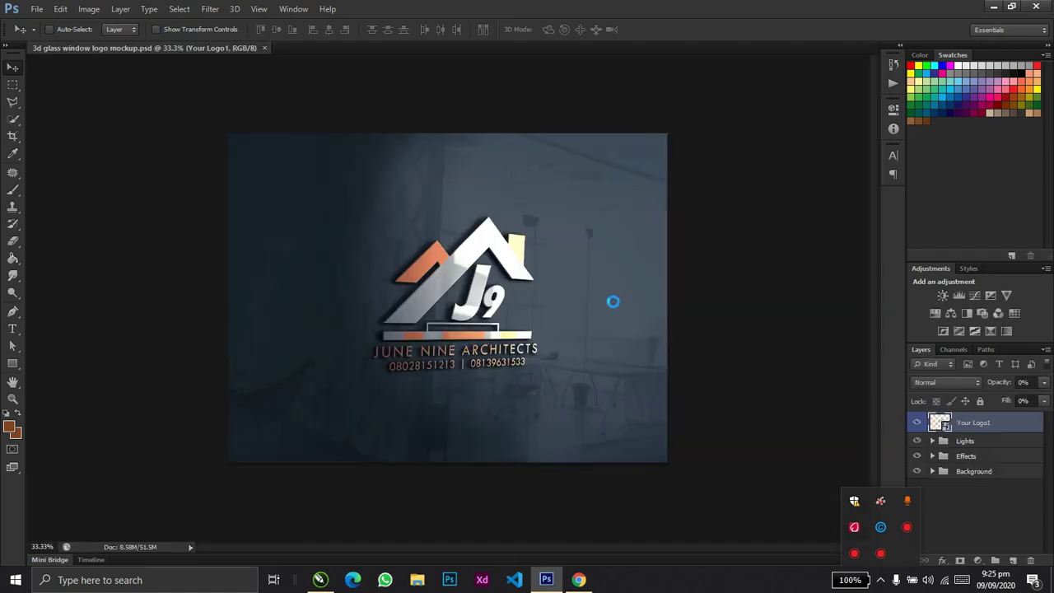
click(574, 246)
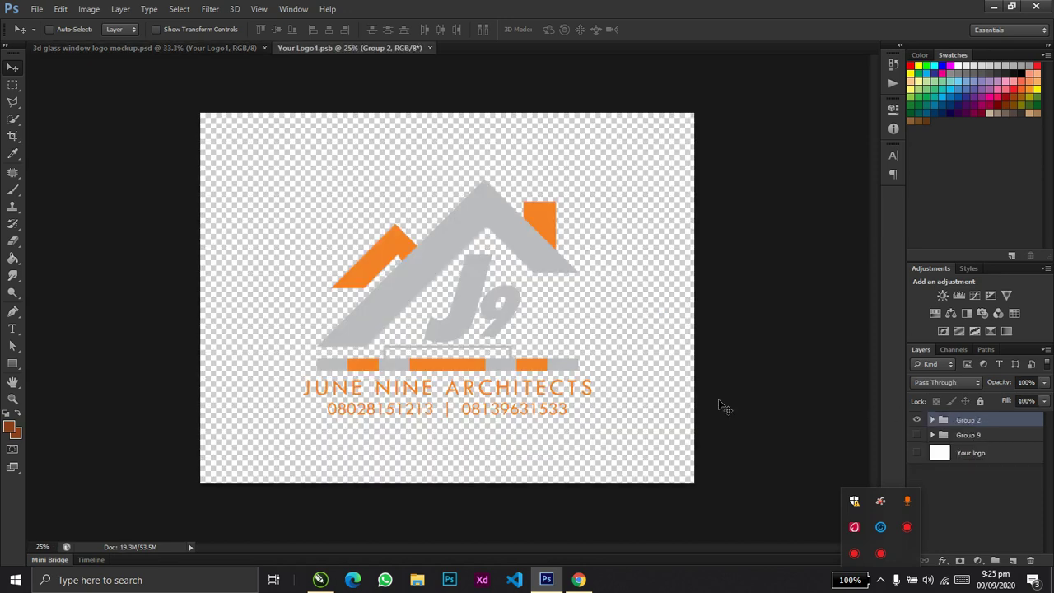
key(BackSpace)
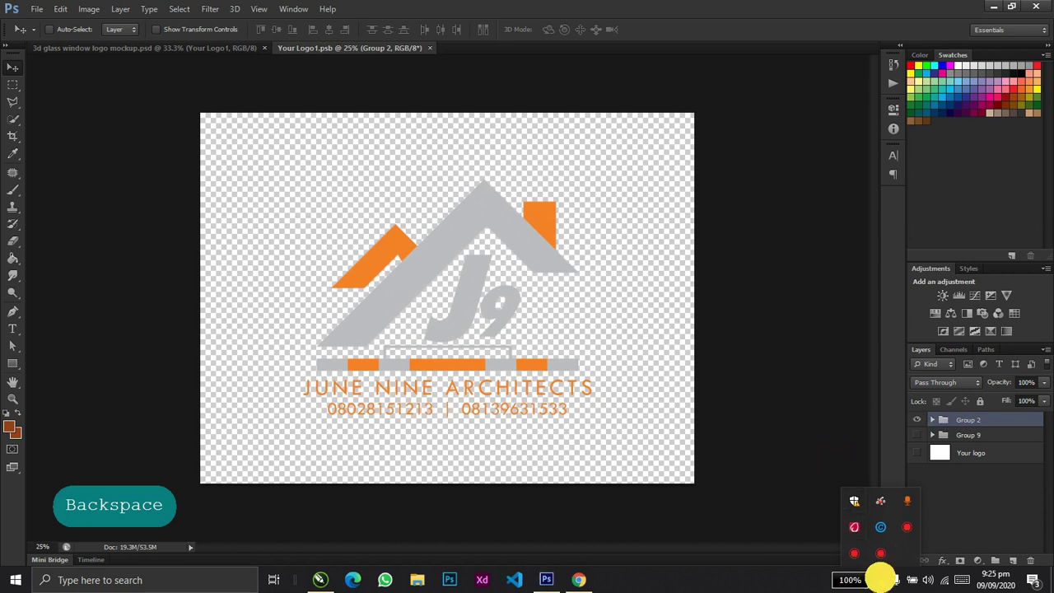
click(880, 579)
double_click(970, 427)
key(BackSpace)
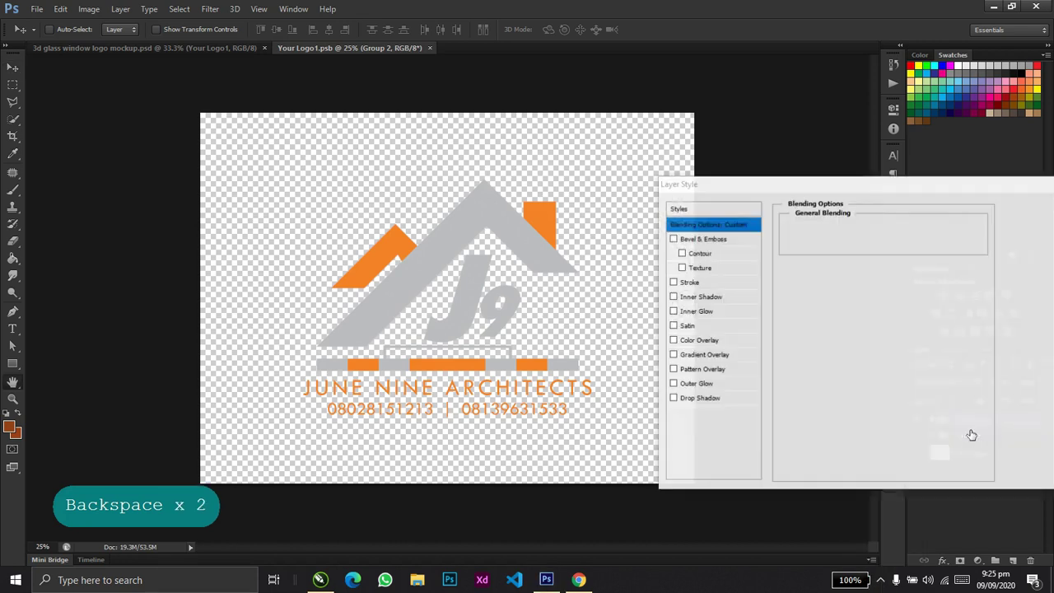
click(951, 440)
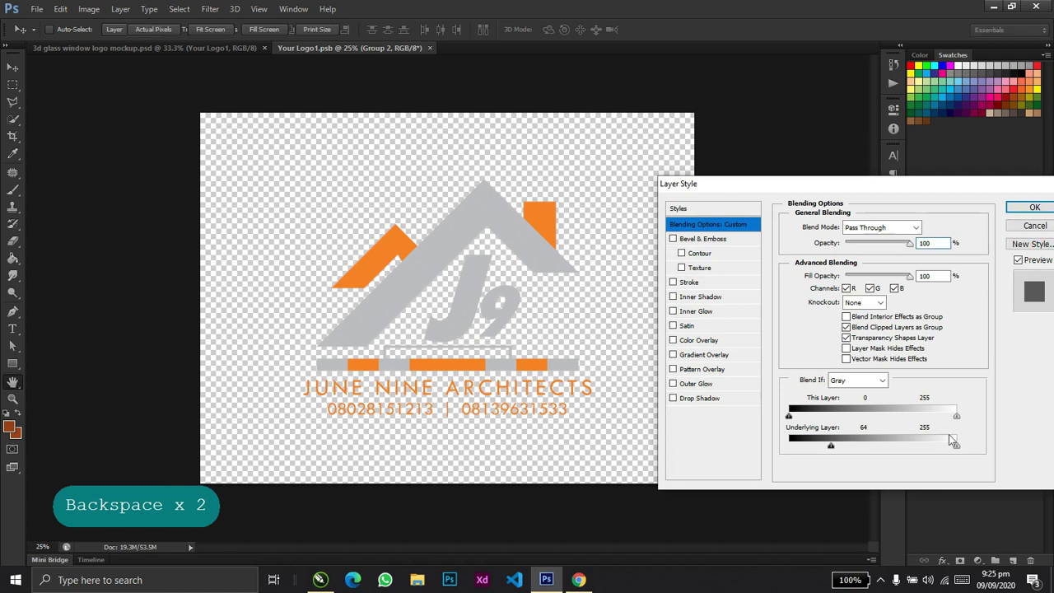
click(526, 221)
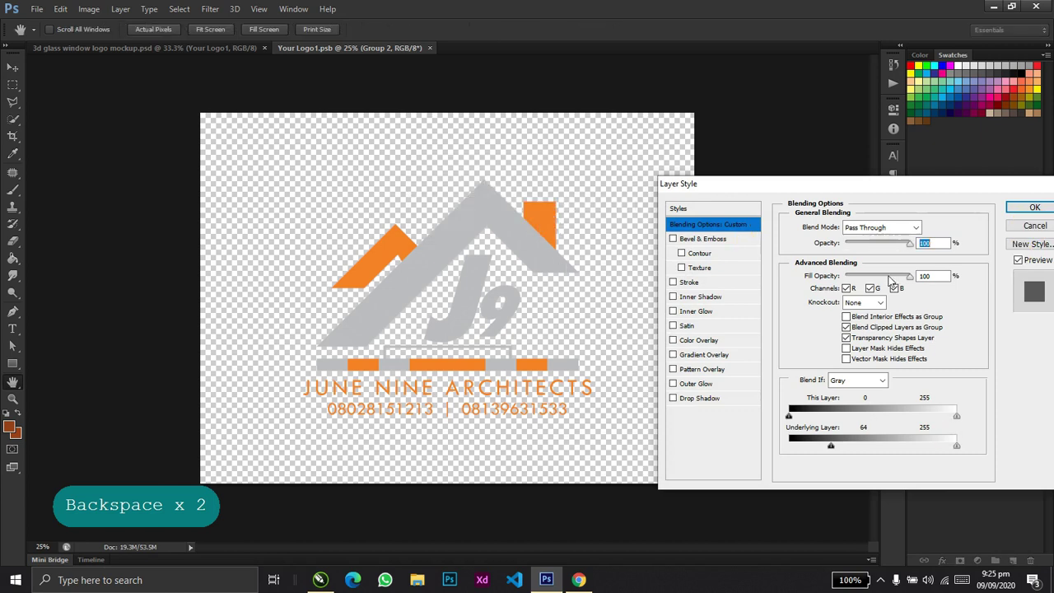
click(1035, 207)
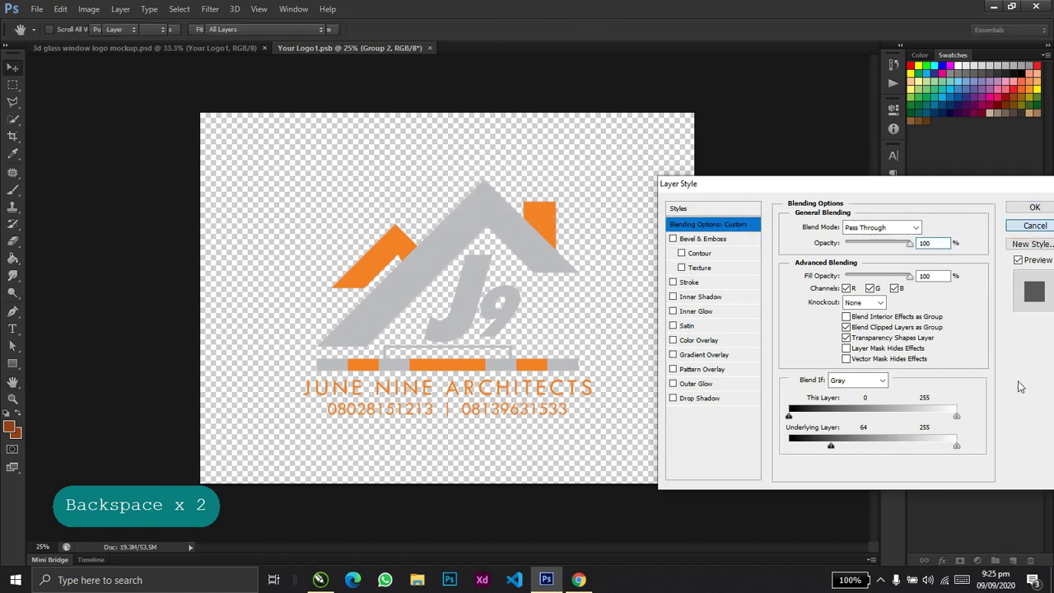
Delete the layer groups Group 2 and Group 9 from the smart object document
click(959, 434)
click(971, 420)
key(BackSpace)
key(BackSpace)
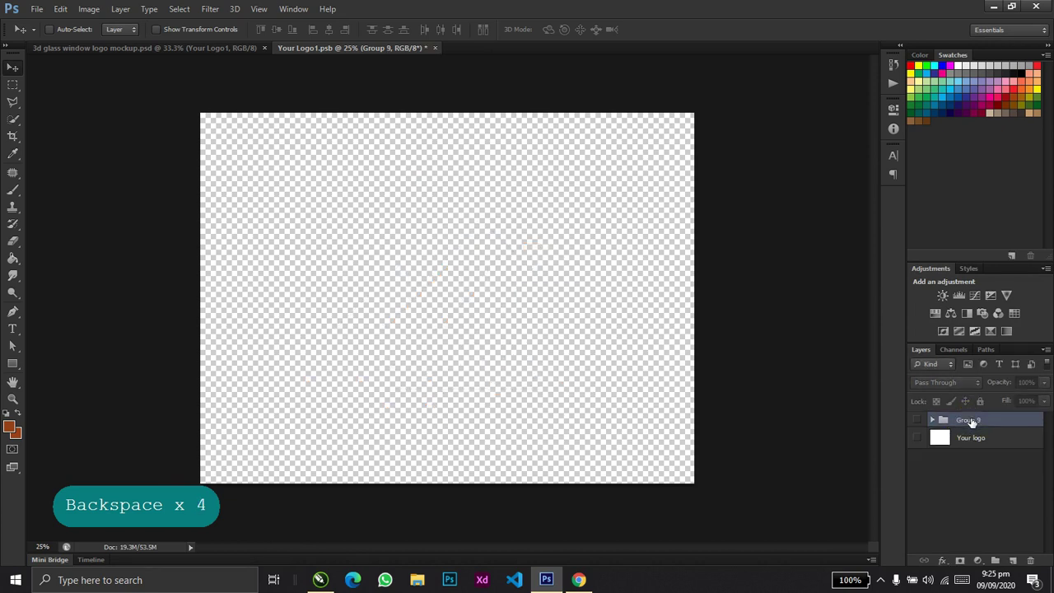
Switch to Chrome and look over the image search results for "logo png"
key(alt+Tab)
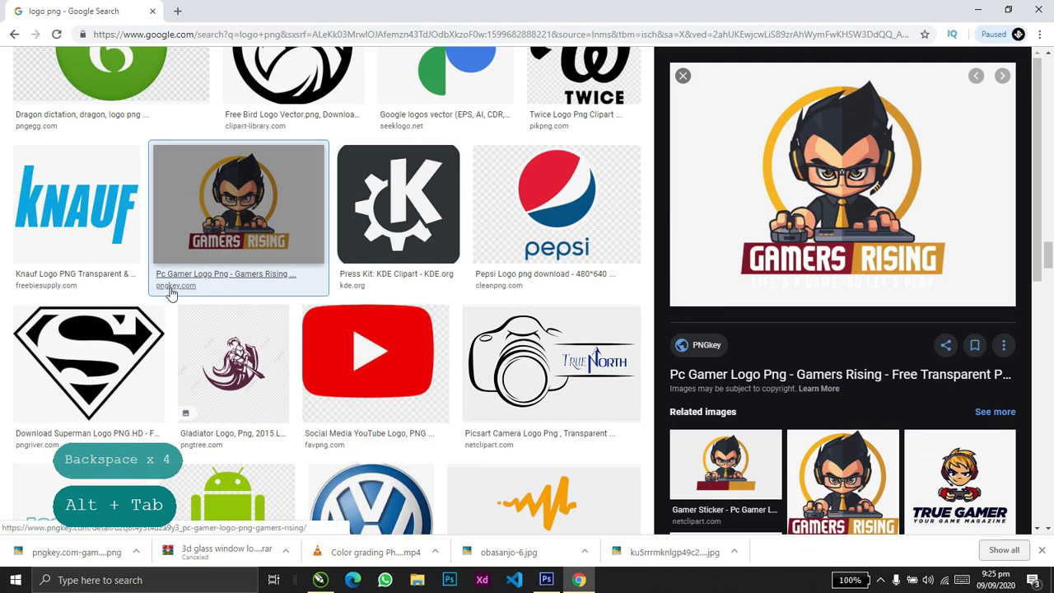
scroll(322, 228, up, 10)
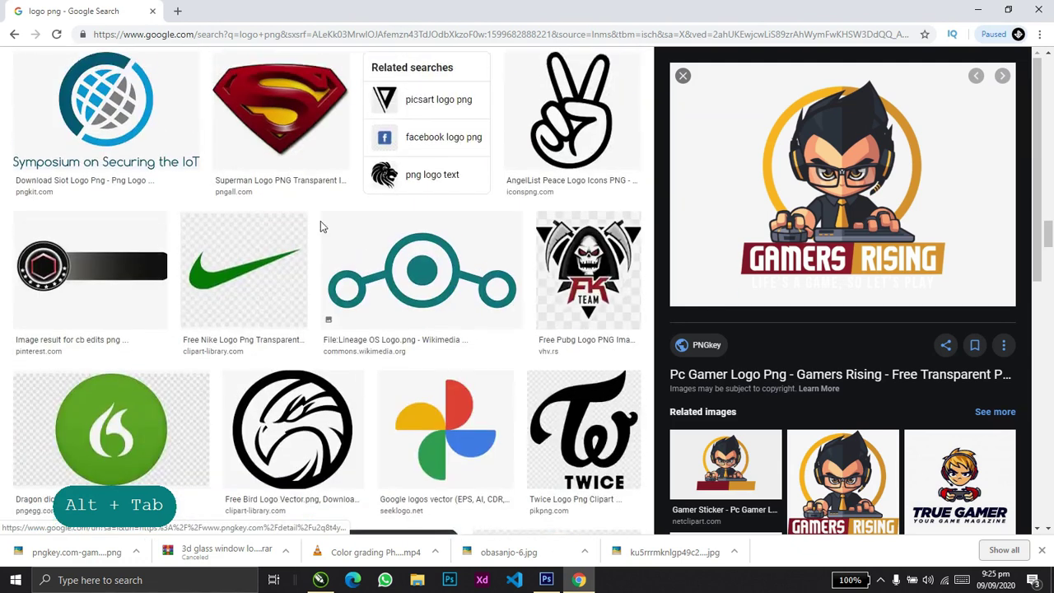
scroll(322, 229, up, 2)
drag(1049, 188, 1048, 59)
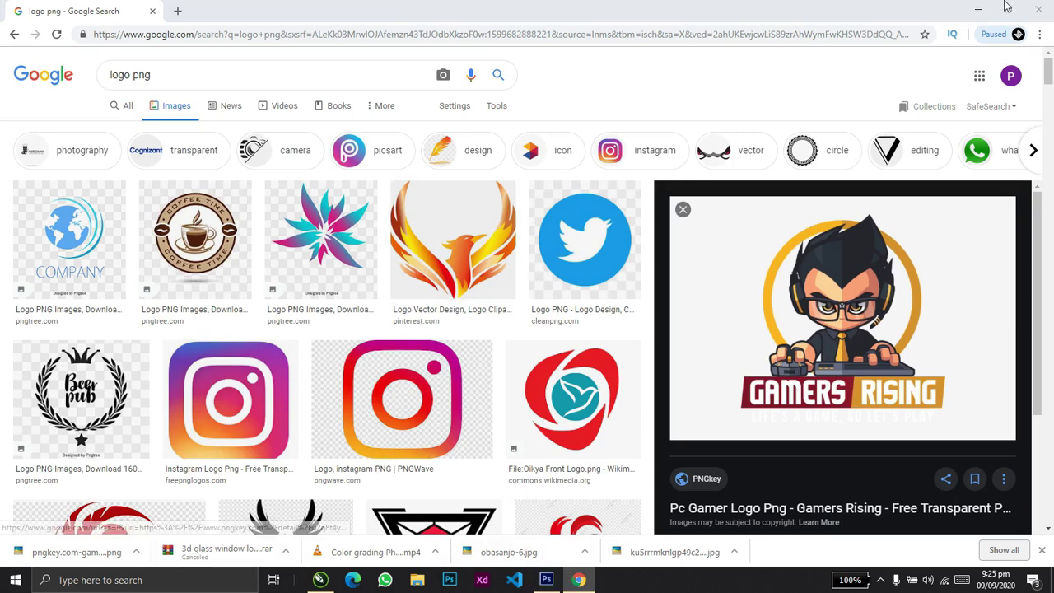
Return to Photoshop and open pngkey.com-gamer-png-896110.png from the Downloads folder
click(977, 9)
click(459, 213)
key(ctrl+o)
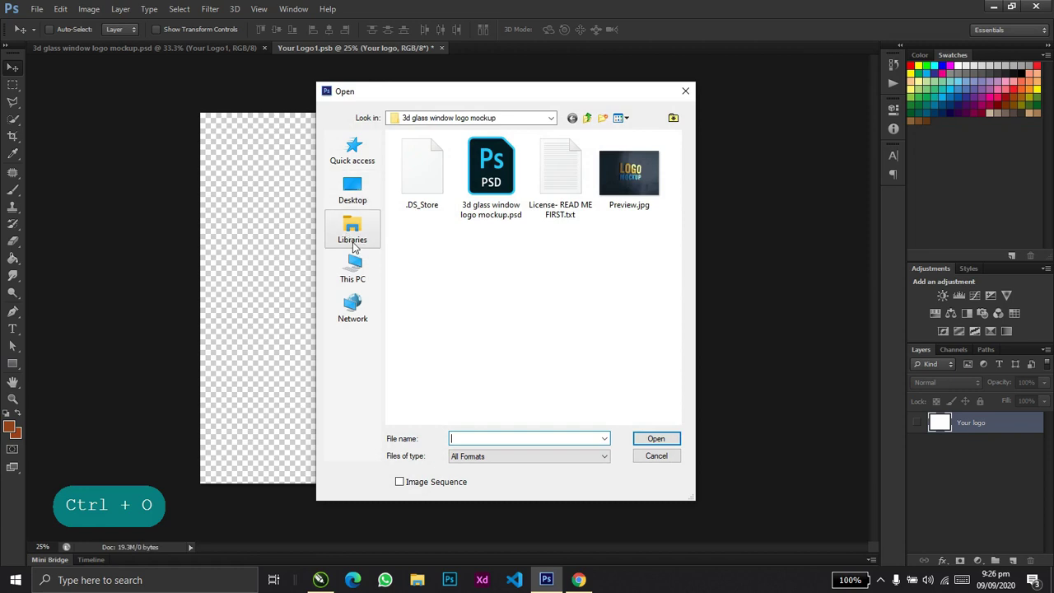
click(352, 267)
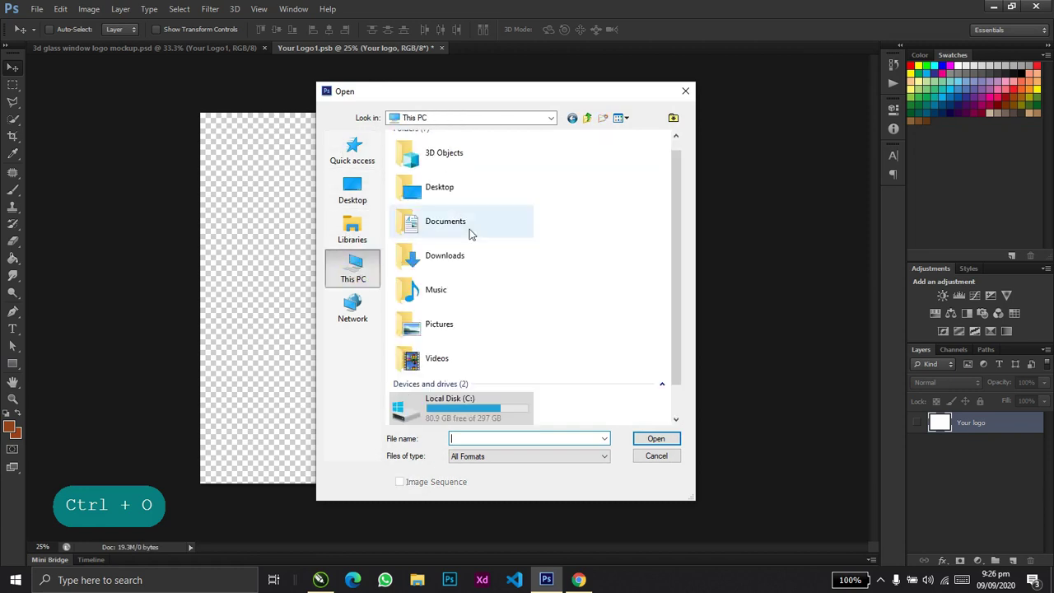
double_click(445, 275)
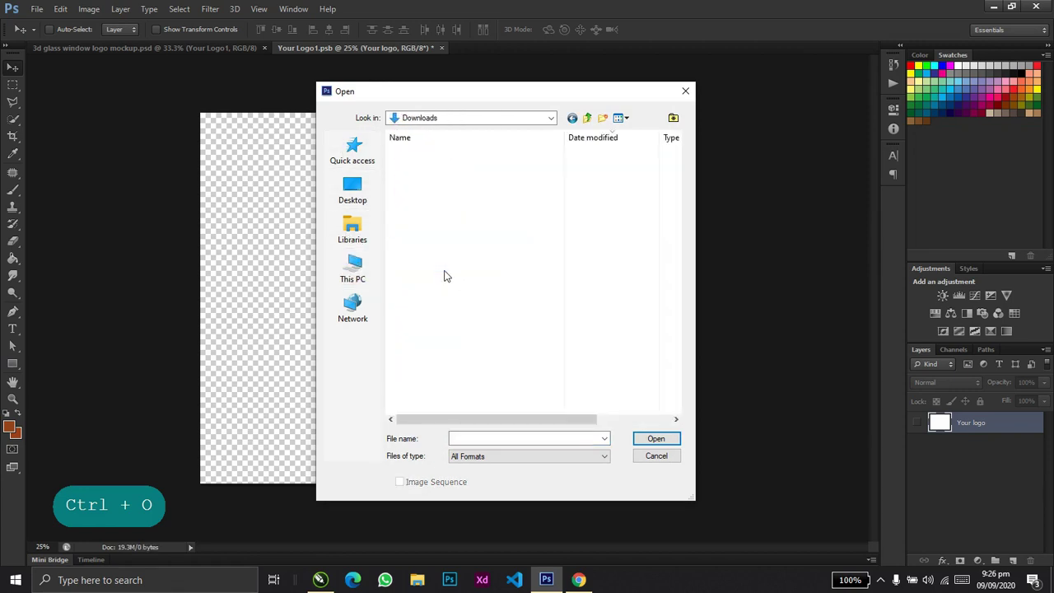
key(alt+Tab)
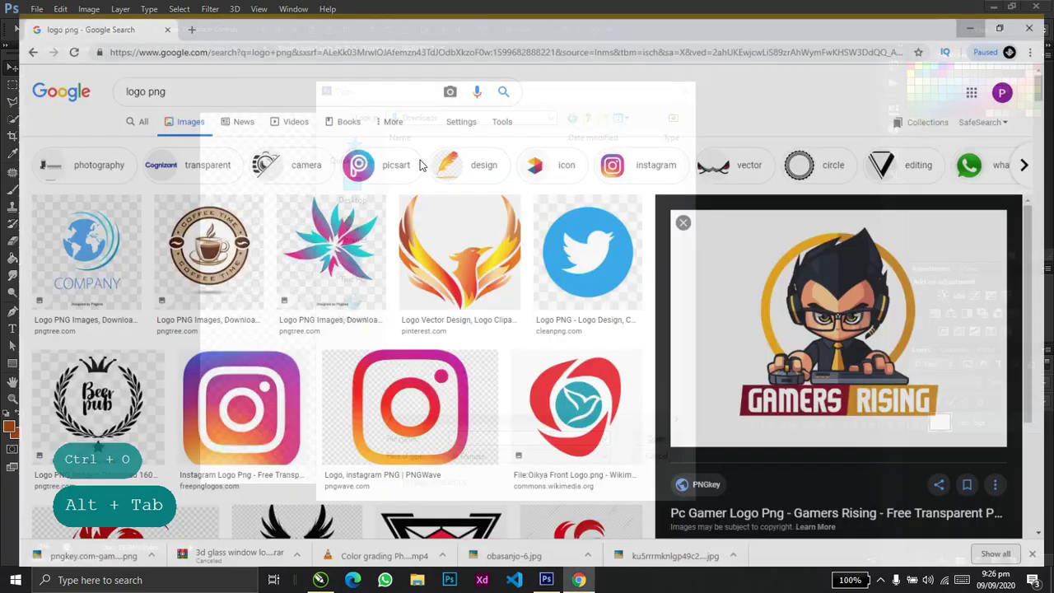
key(alt+Tab)
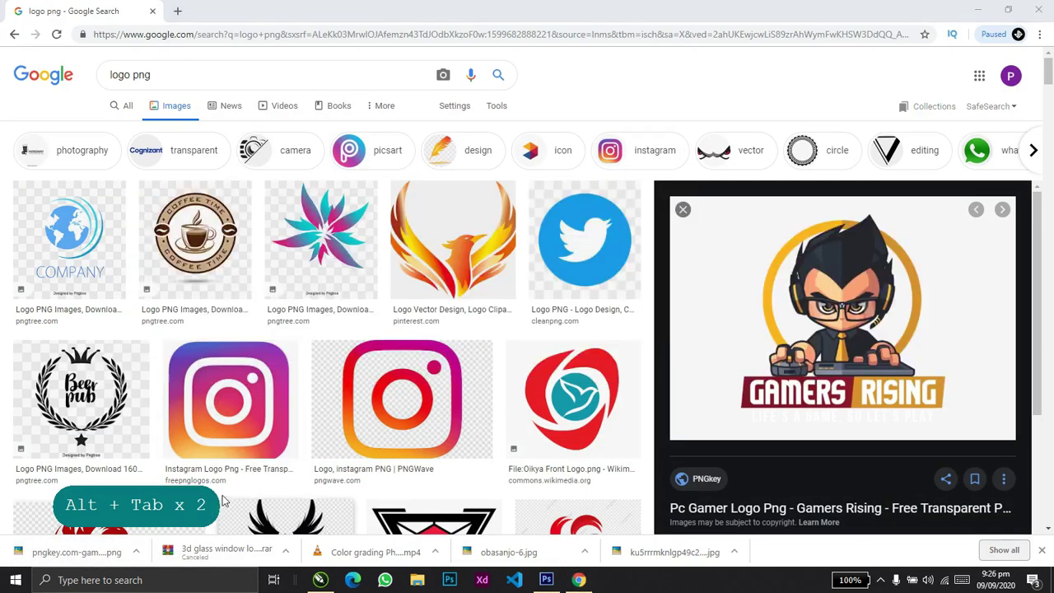
click(448, 183)
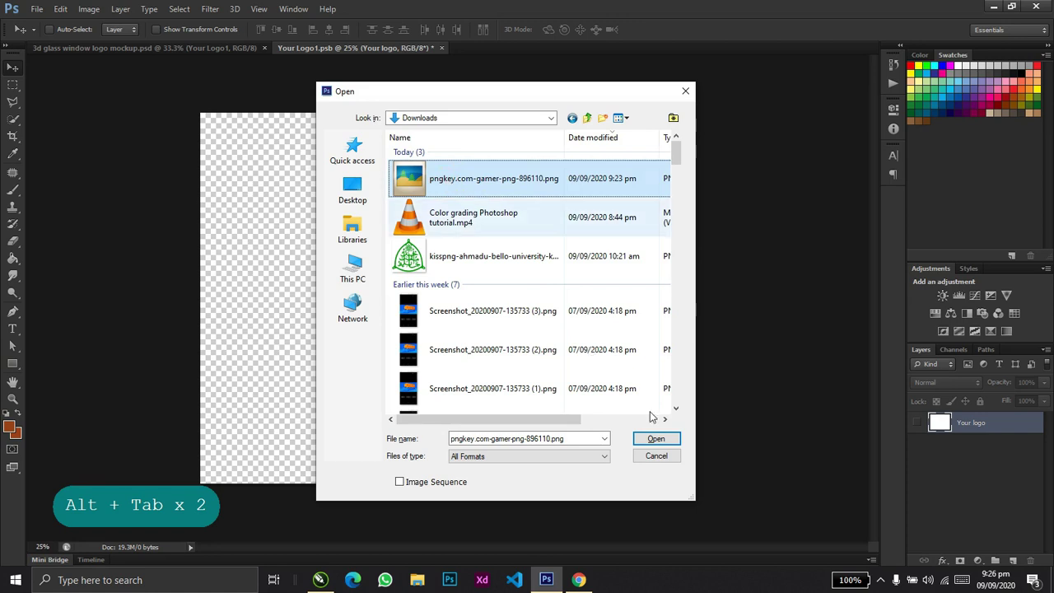
click(648, 439)
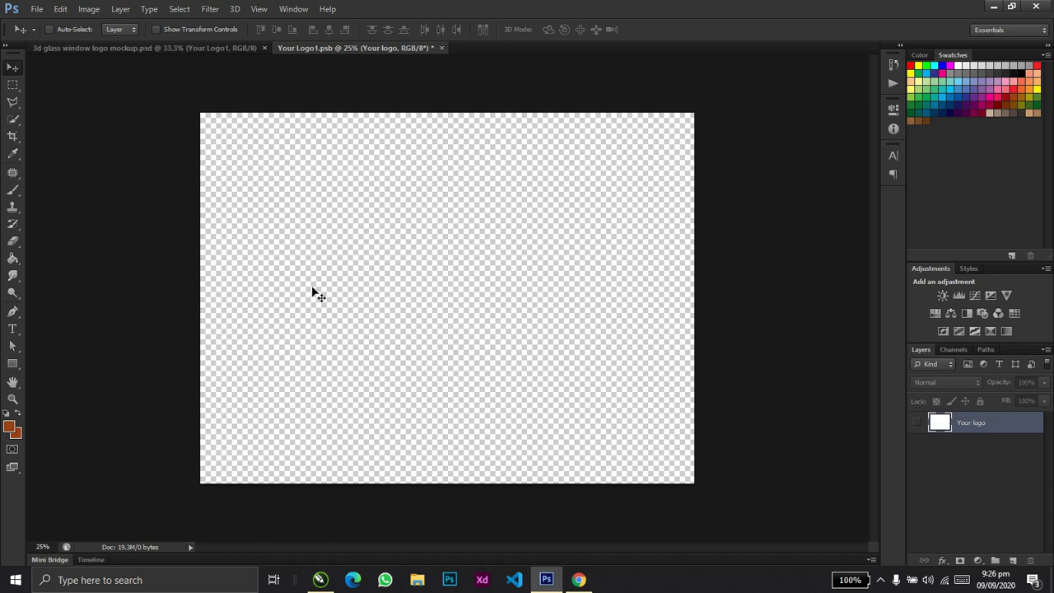
Copy the gamer logo into Your Logo1.psb as a layer, accepting the color profile conversion and suppressing further mismatch warnings
click(204, 50)
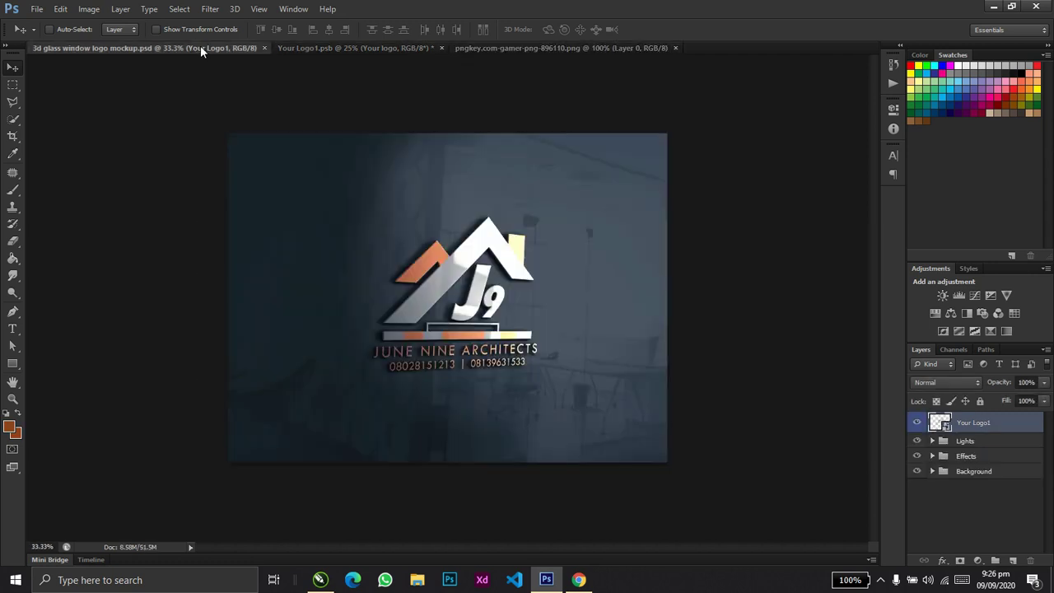
click(518, 47)
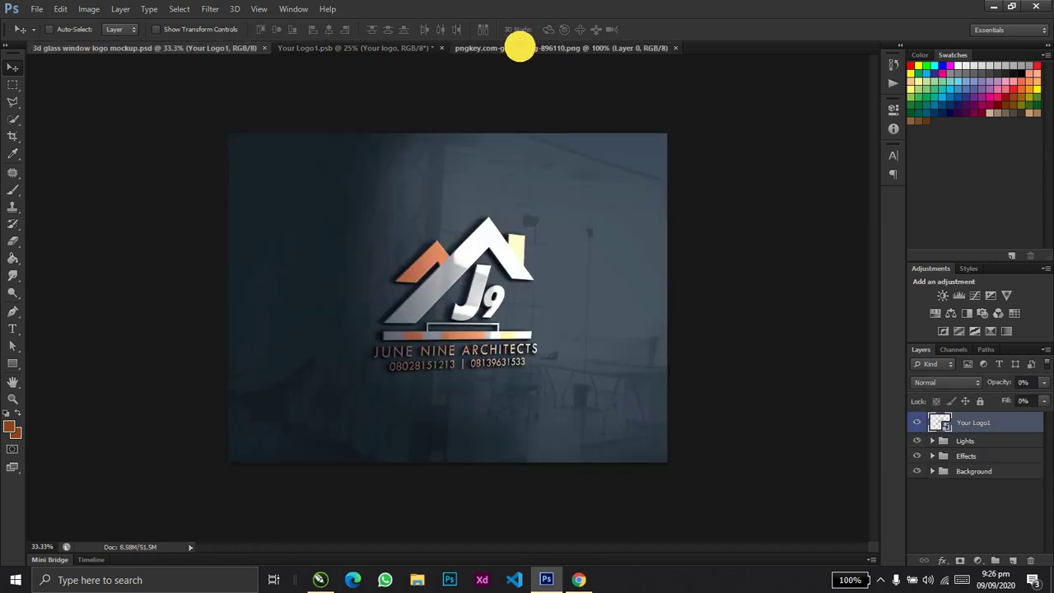
drag(469, 213, 417, 238)
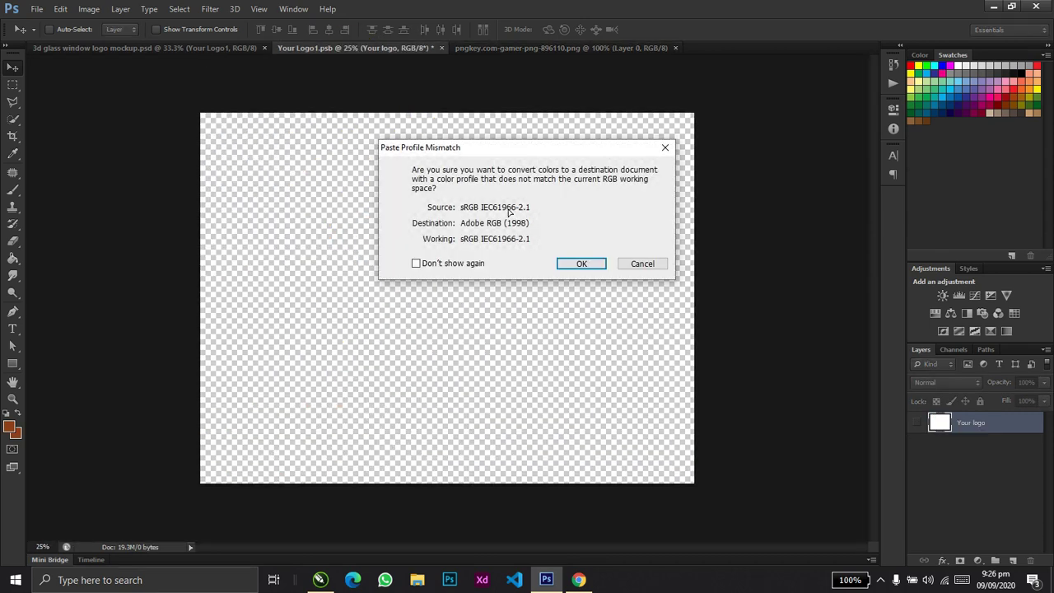
click(473, 264)
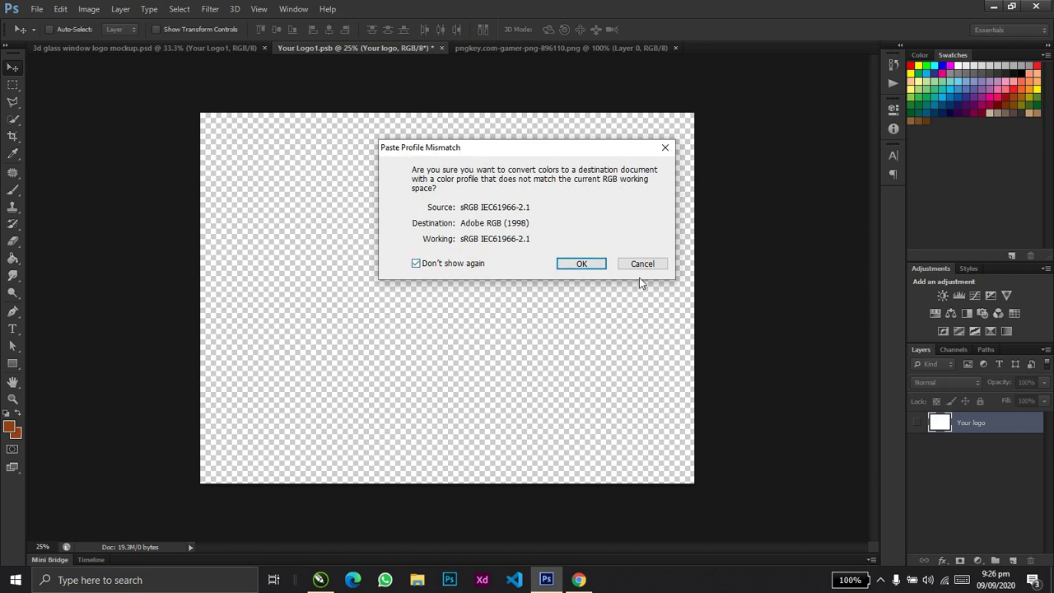
click(581, 263)
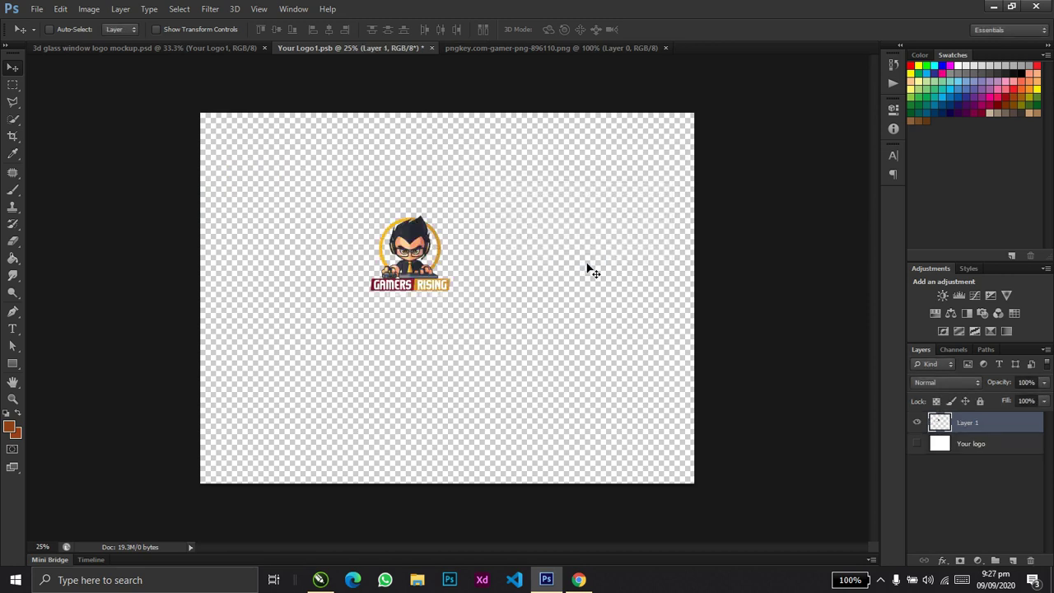
Center the gamer logo layer vertically and horizontally on the canvas, and clear the selection
key(ctrl+a)
click(277, 29)
click(329, 29)
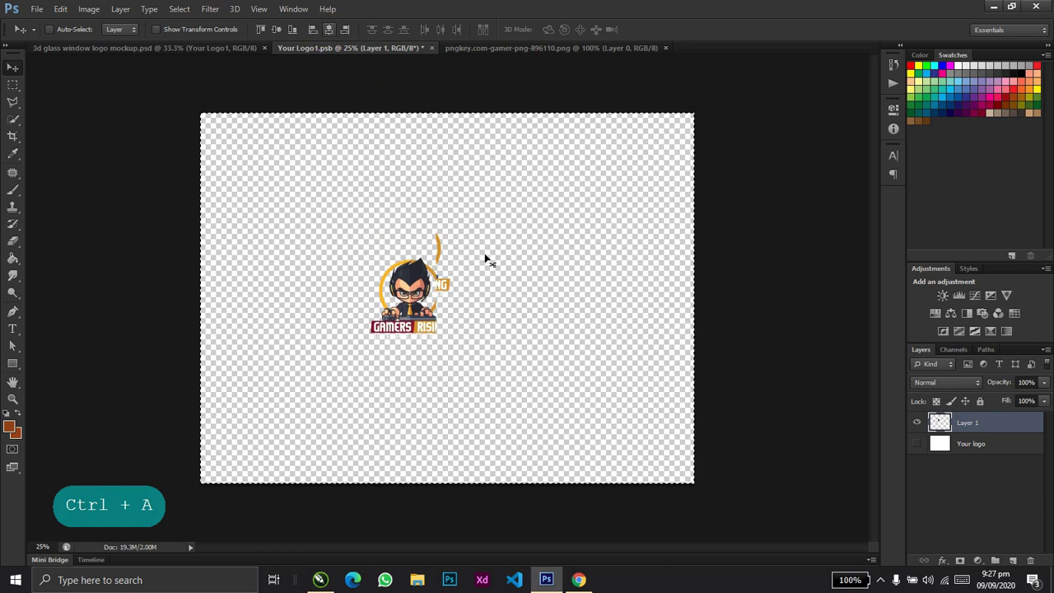
key(ctrl+d)
Scale the gamer logo up proportionally from its center to about 447%, save the smart object, and show the mockup document
key(ctrl+t)
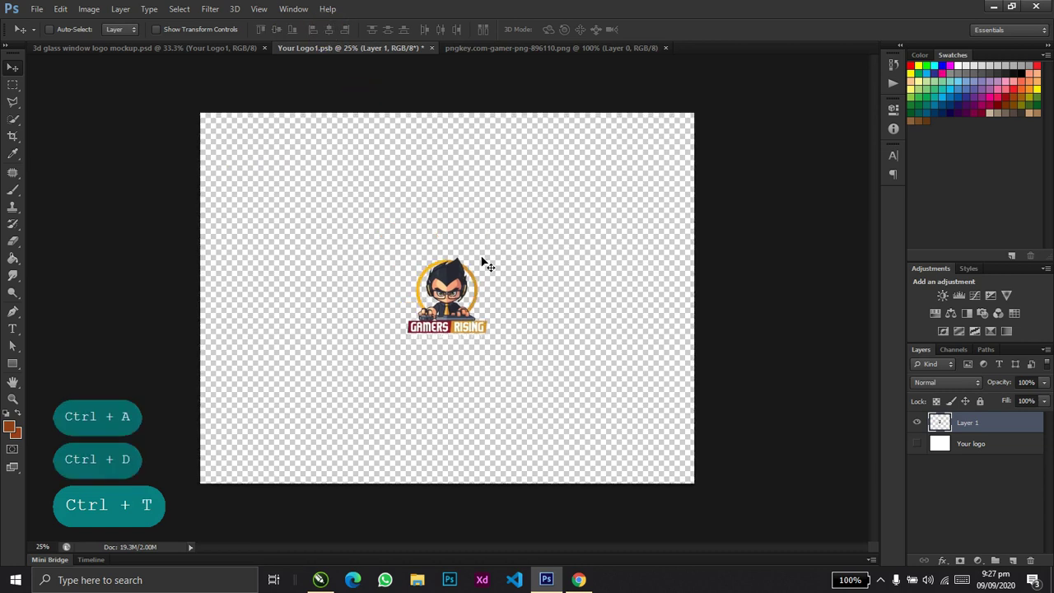
drag(497, 253, 669, 158)
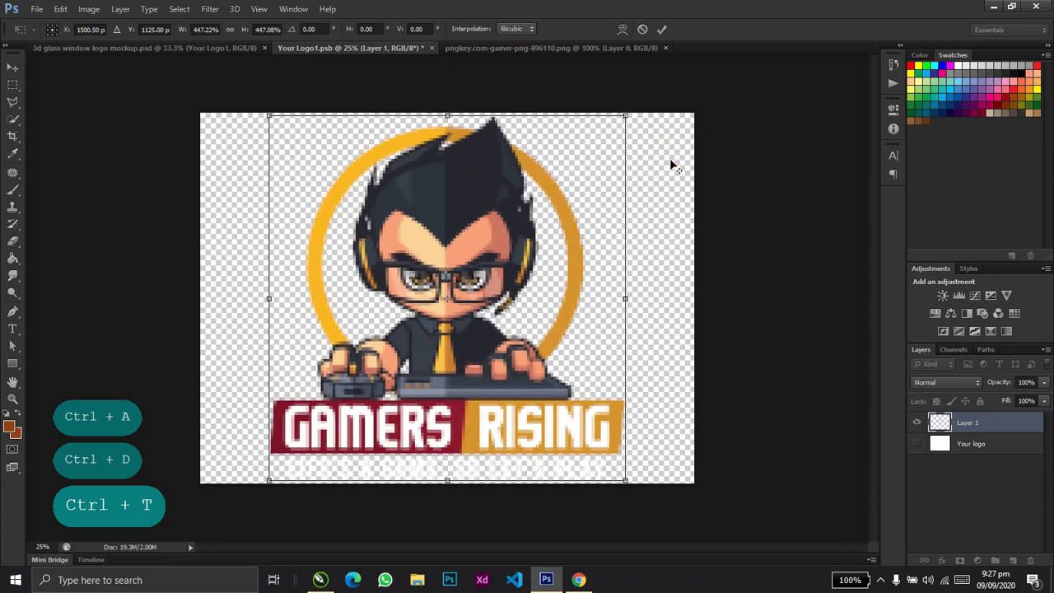
key(Return)
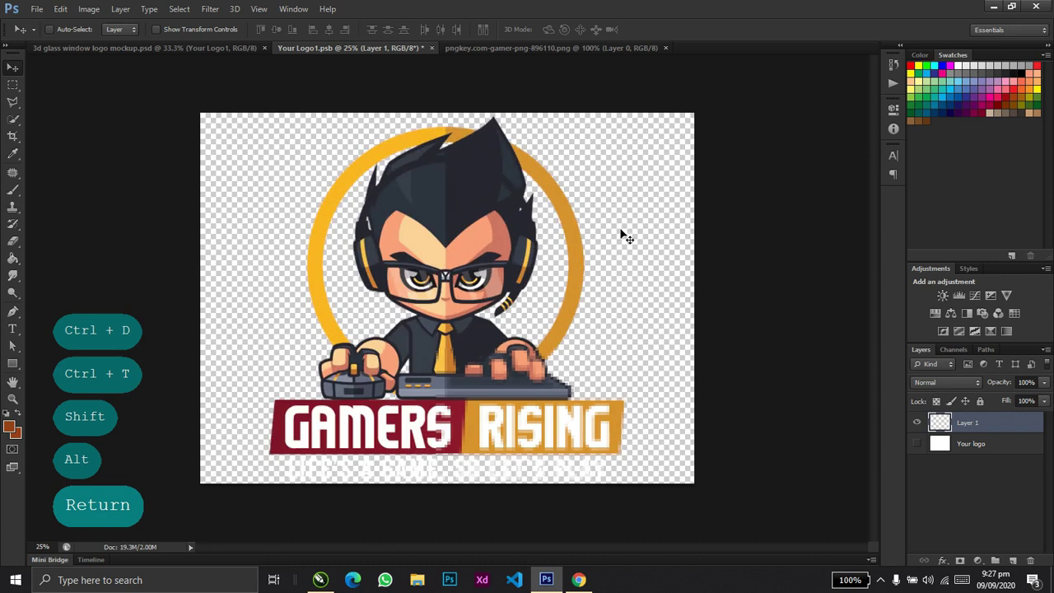
key(ctrl+s)
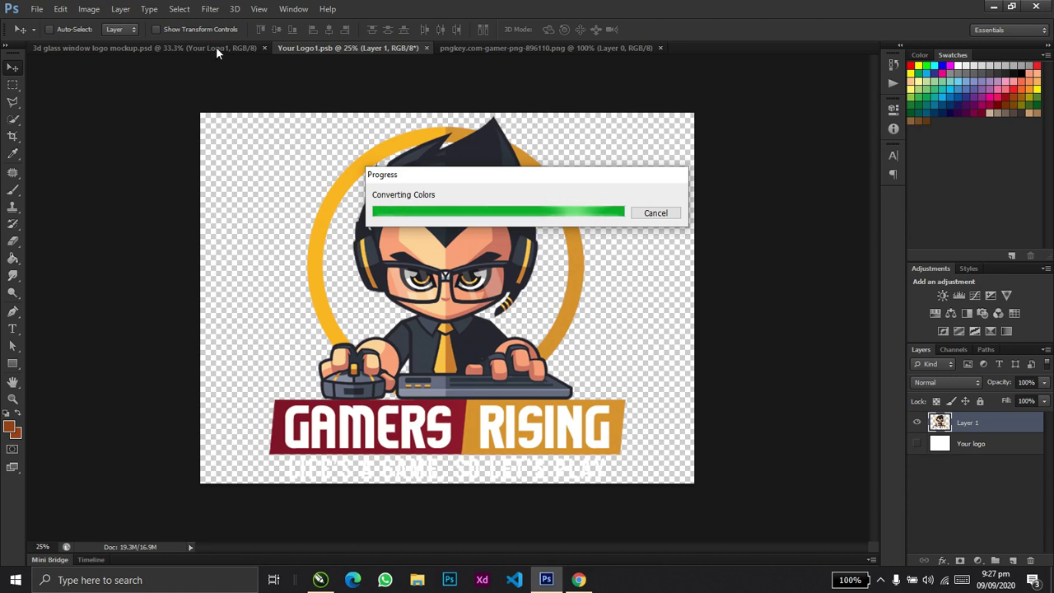
click(217, 50)
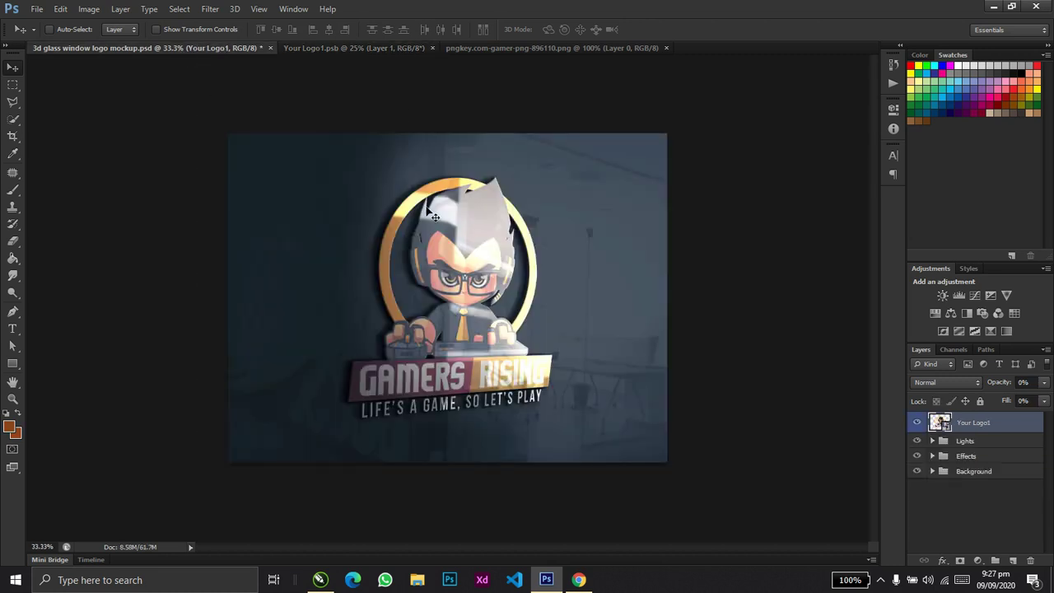
Scale the logo in Your Logo1.psb down from its center to about 63%, save it, and return to the mockup document
click(373, 47)
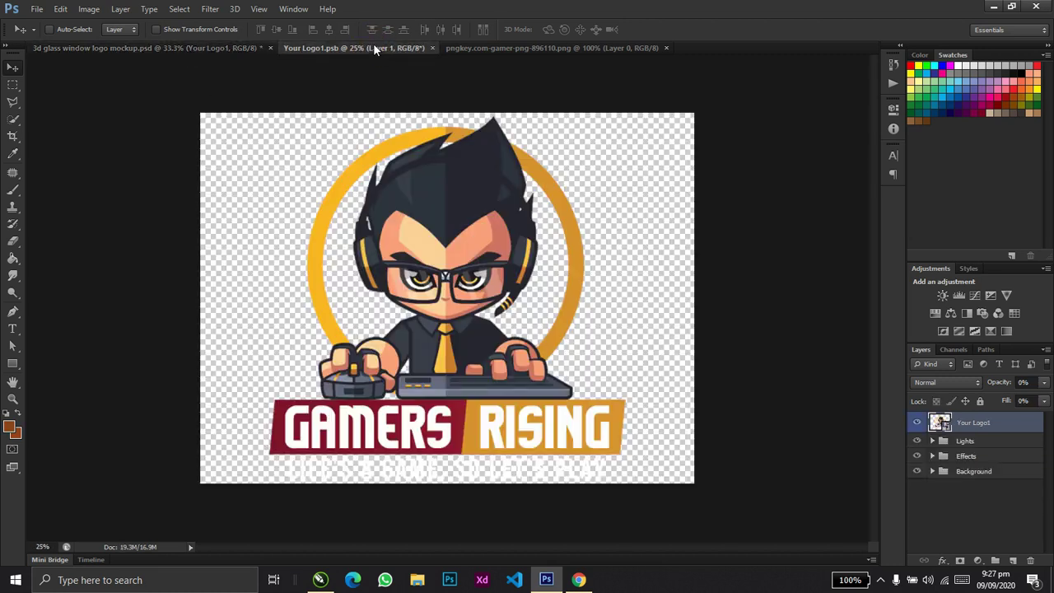
key(ctrl+t)
drag(608, 126, 548, 170)
key(Return)
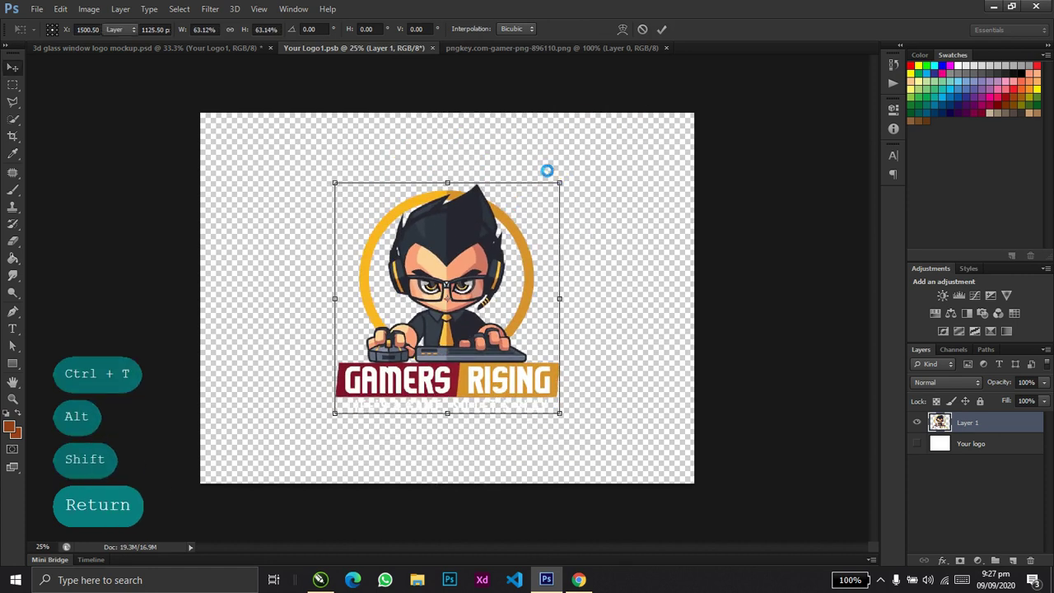
key(ctrl+s)
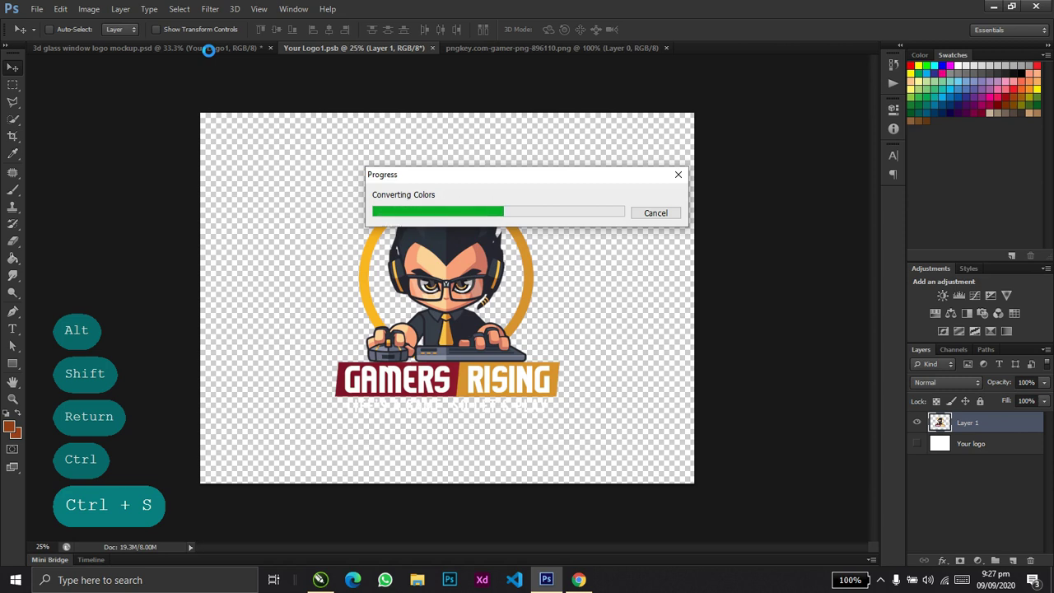
click(209, 50)
click(209, 50)
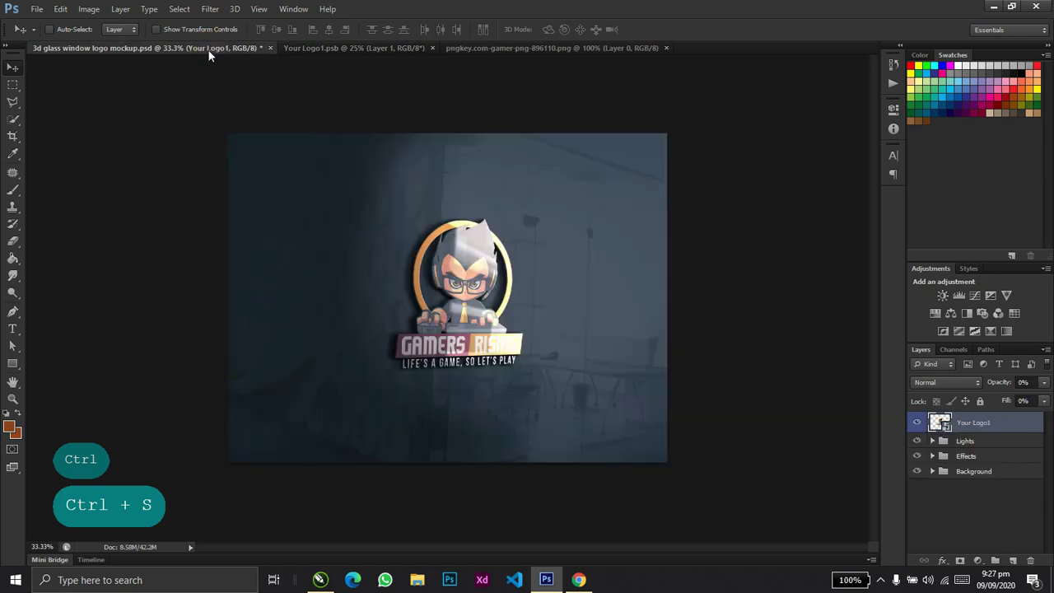
Examine the finished glass window mockup in full-screen mode, fitted to the screen
key(ctrl+0)
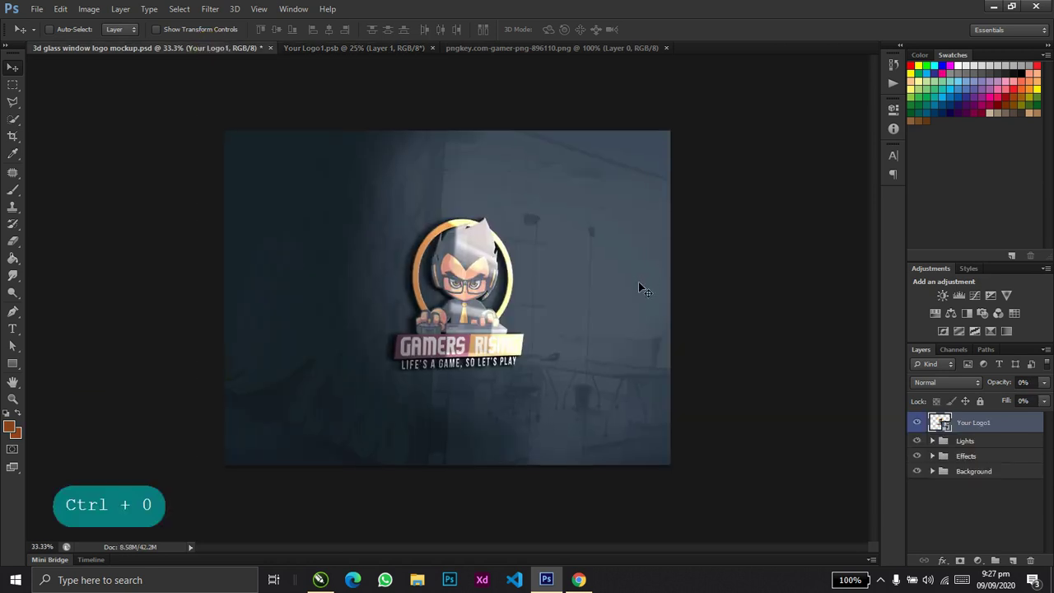
key(f)
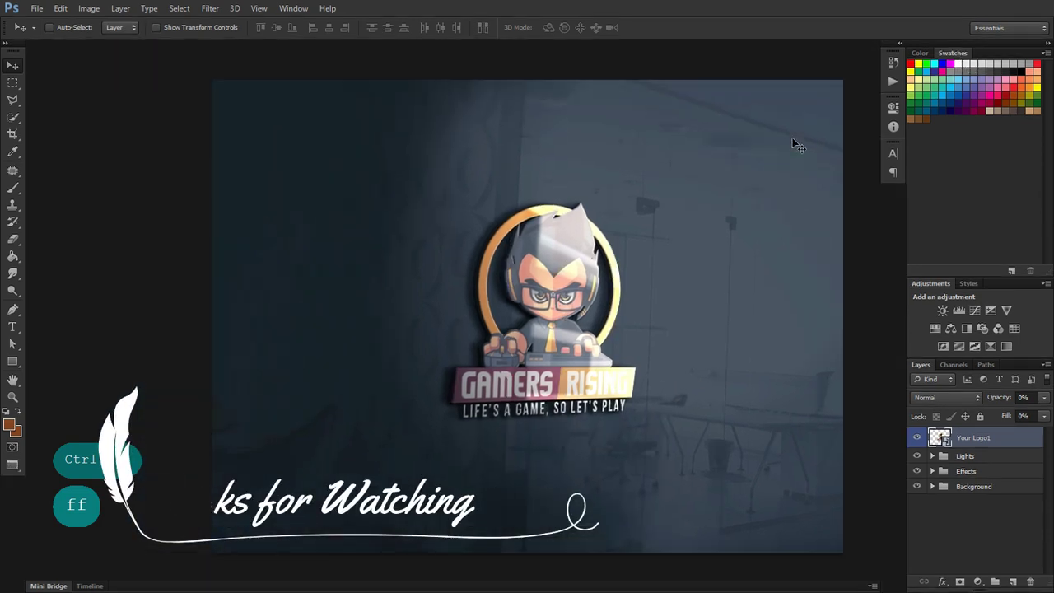
key(ctrl+minus)
key(ctrl+0)
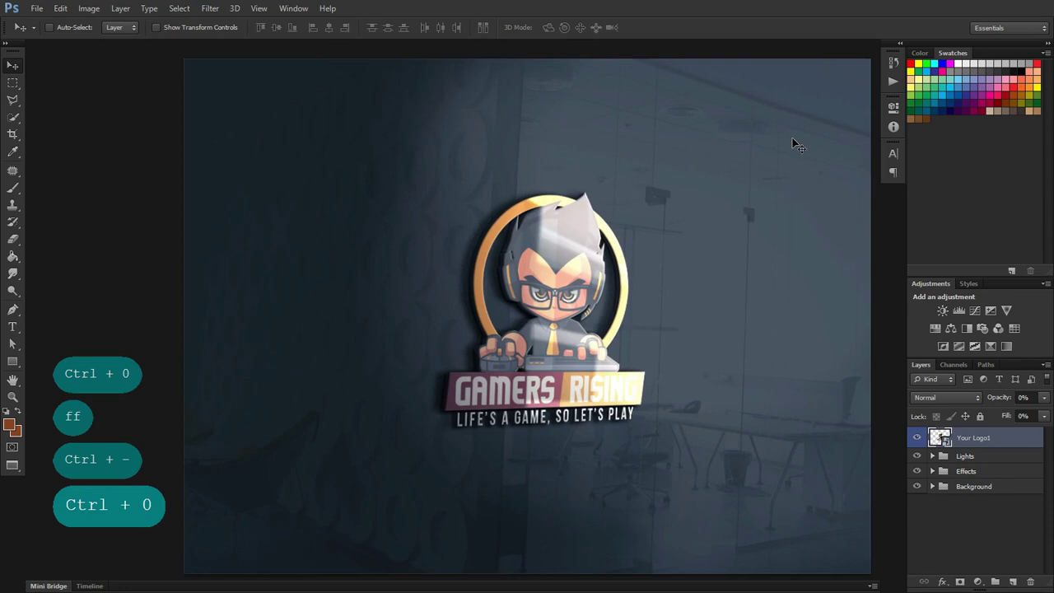
key(f)
key(ctrl+0)
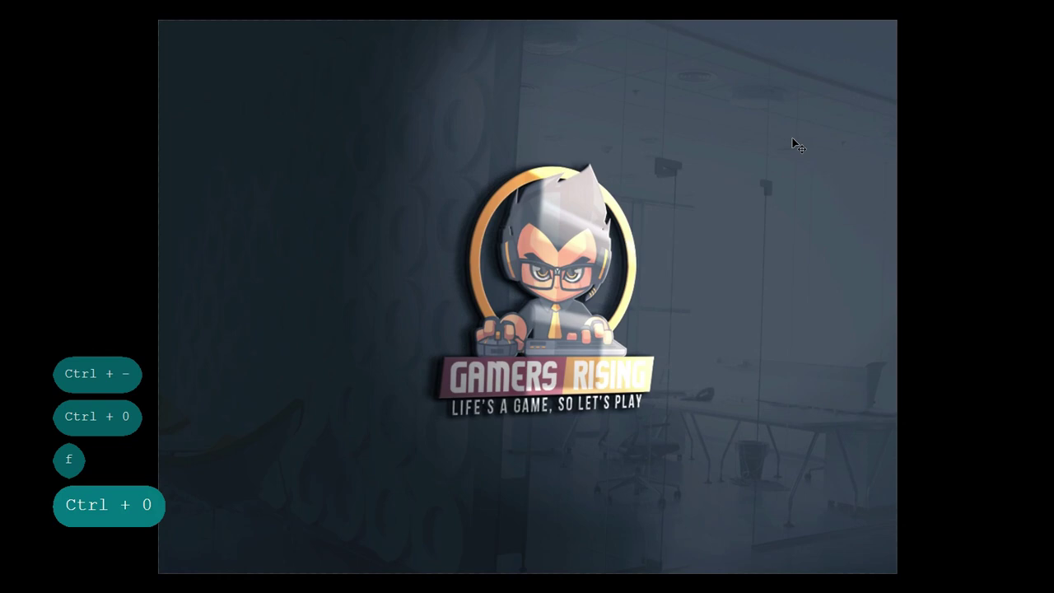
key(e)
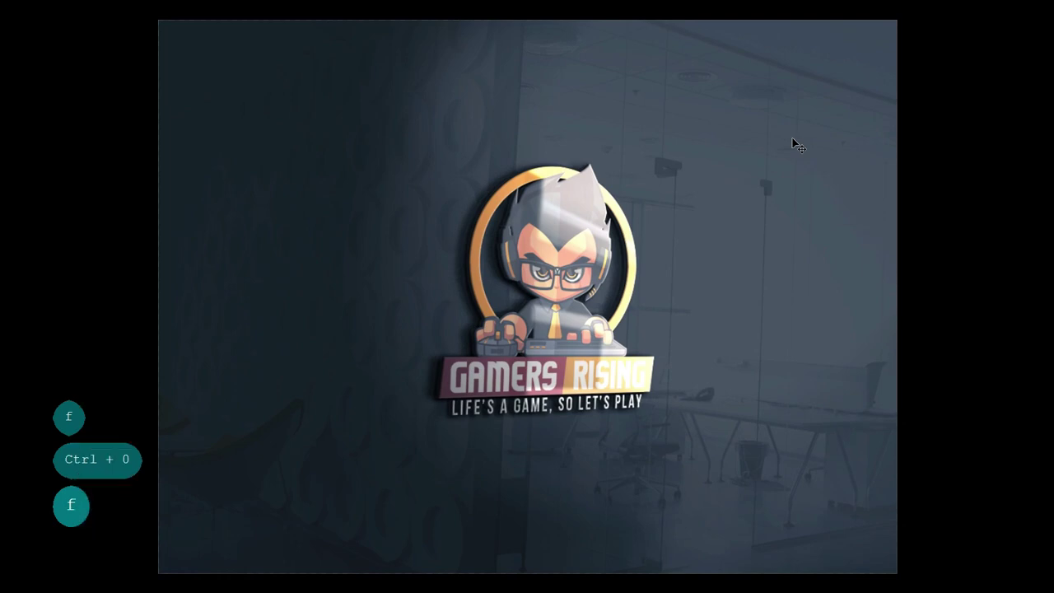